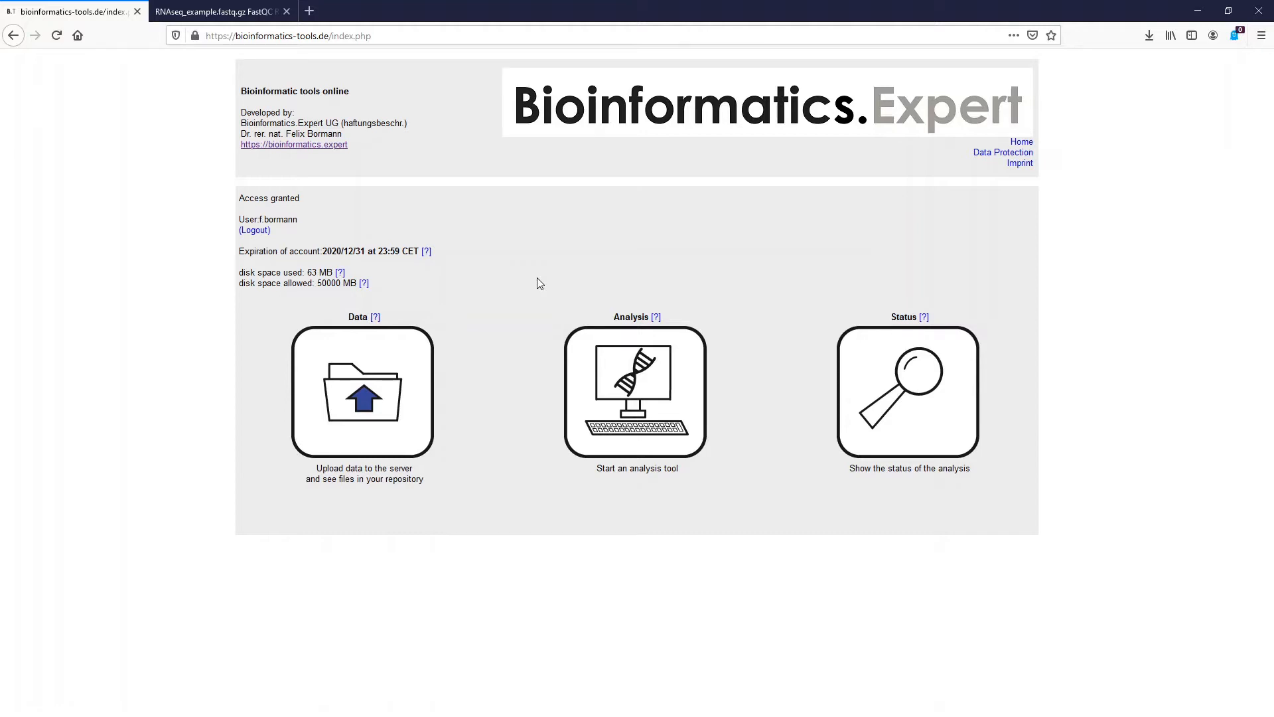
- Examine the per base sequence content plot in the FastQC report for RNAseq_example.fastq.gz, and close the report
click(239, 16)
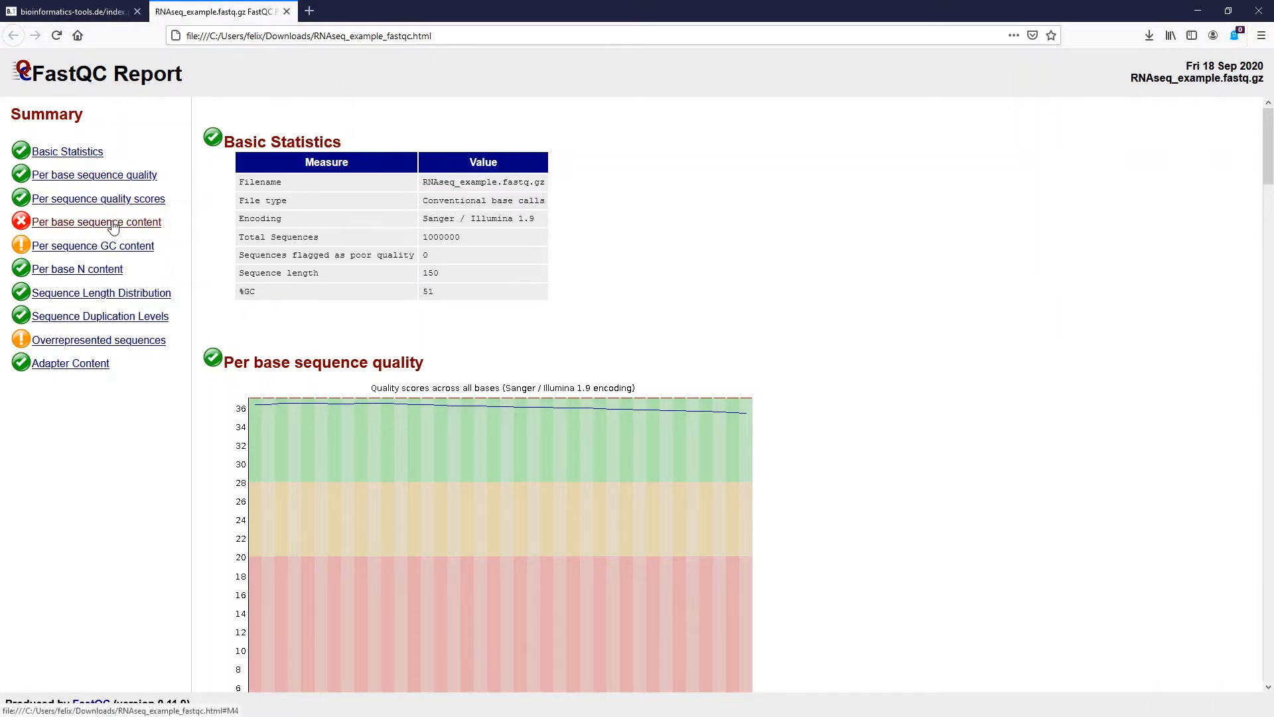
click(96, 223)
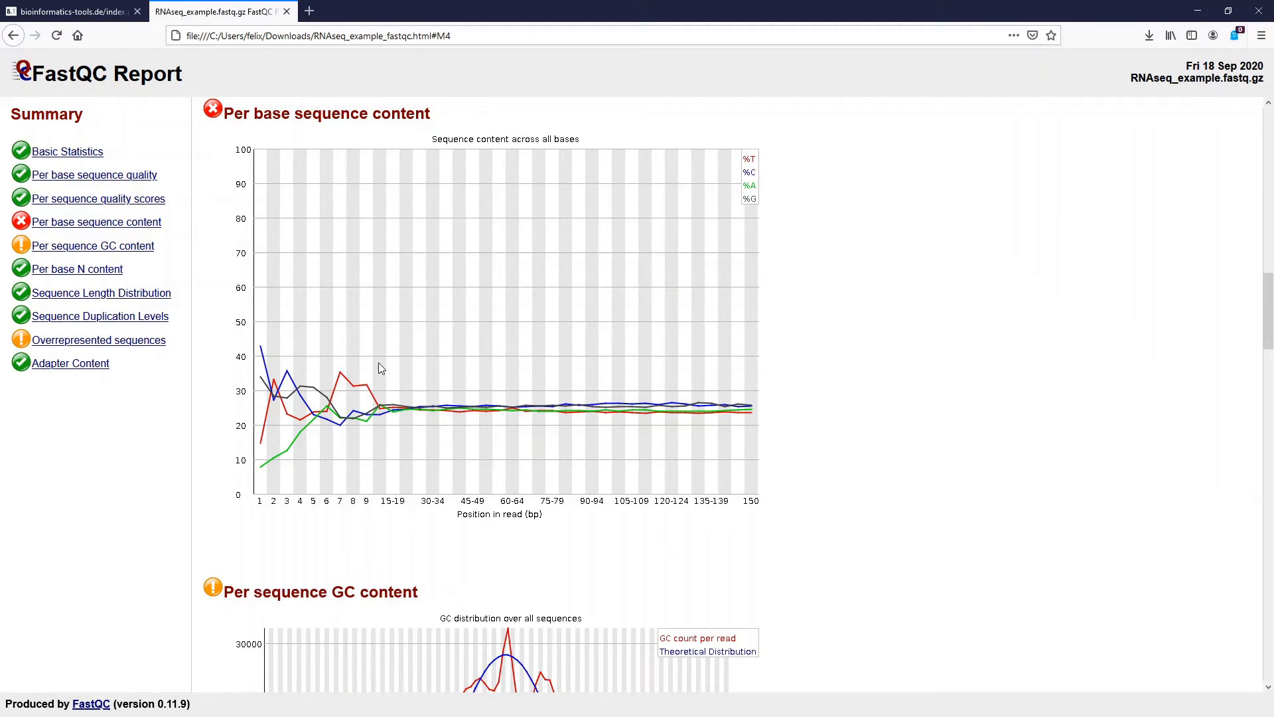
click(113, 13)
click(286, 11)
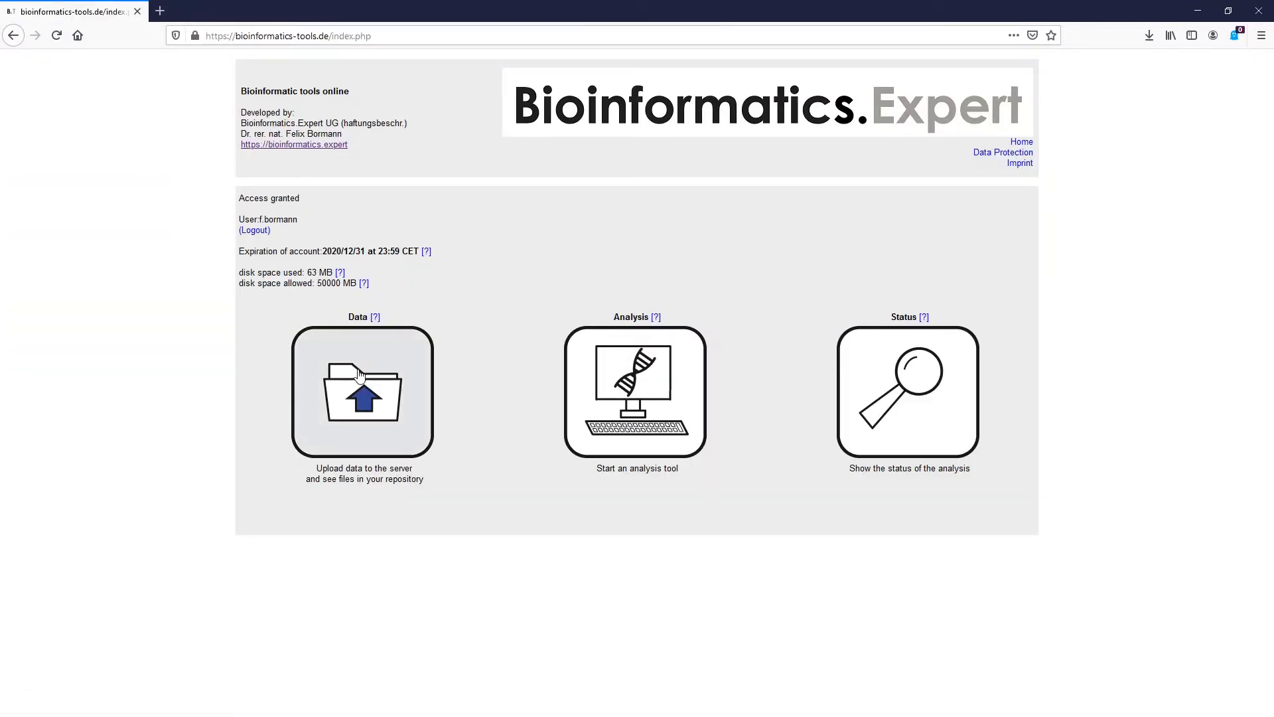
- View the uploaded files in the data repository
click(364, 383)
scroll(468, 555, down, 1)
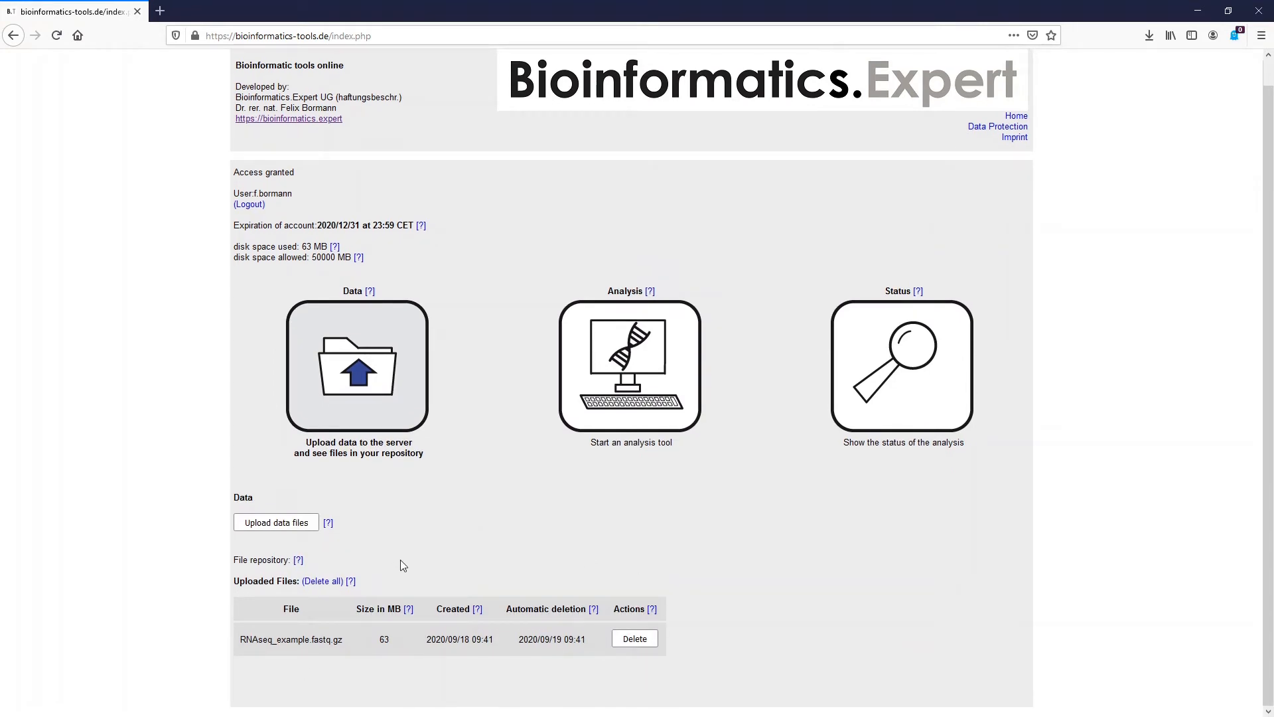
scroll(431, 531, up, 1)
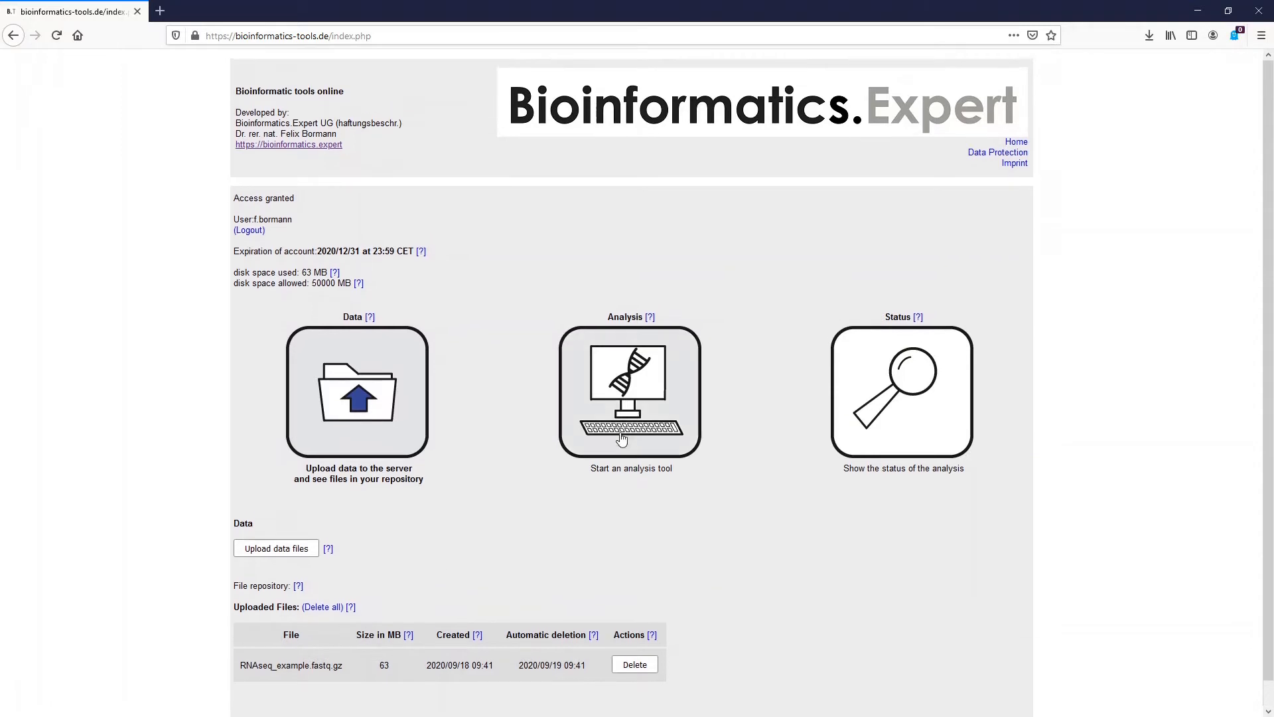
- Start a Trimmomatic 0.39 analysis from the RNA-sequencing tools with RNAseq_example.fastq.gz as input, skipping the reverse-reads file
click(635, 391)
click(284, 566)
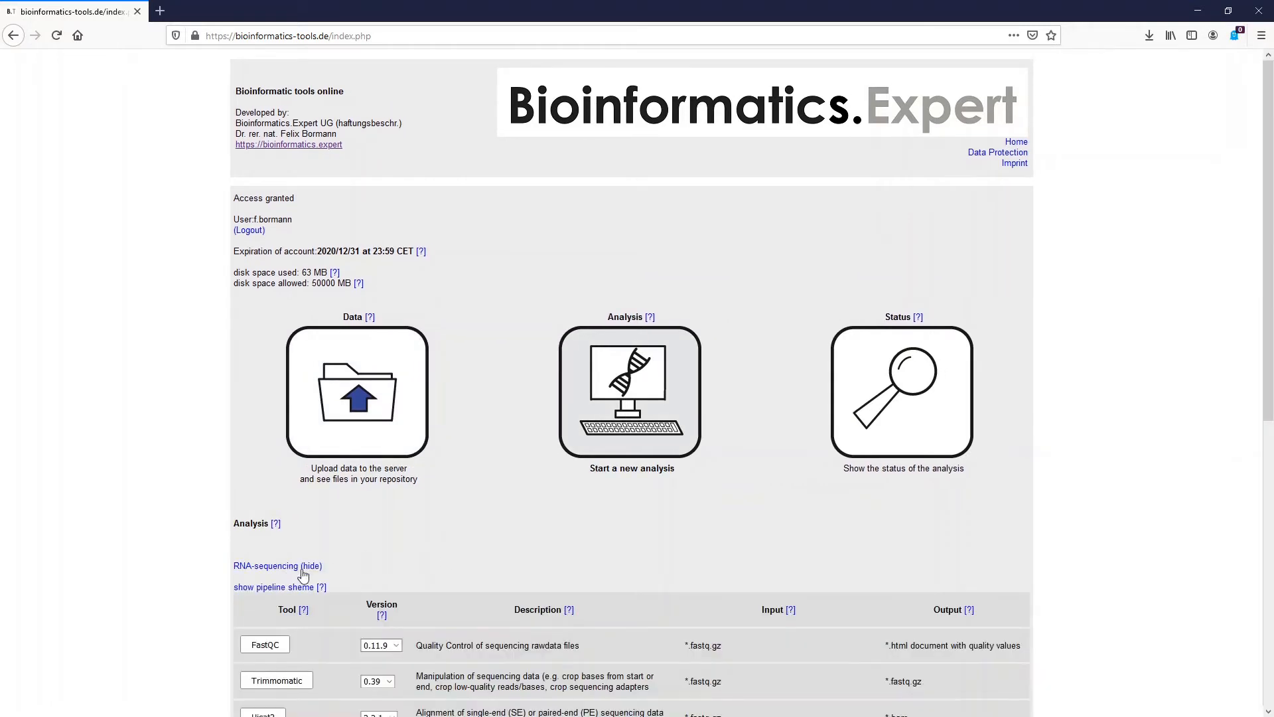
click(268, 681)
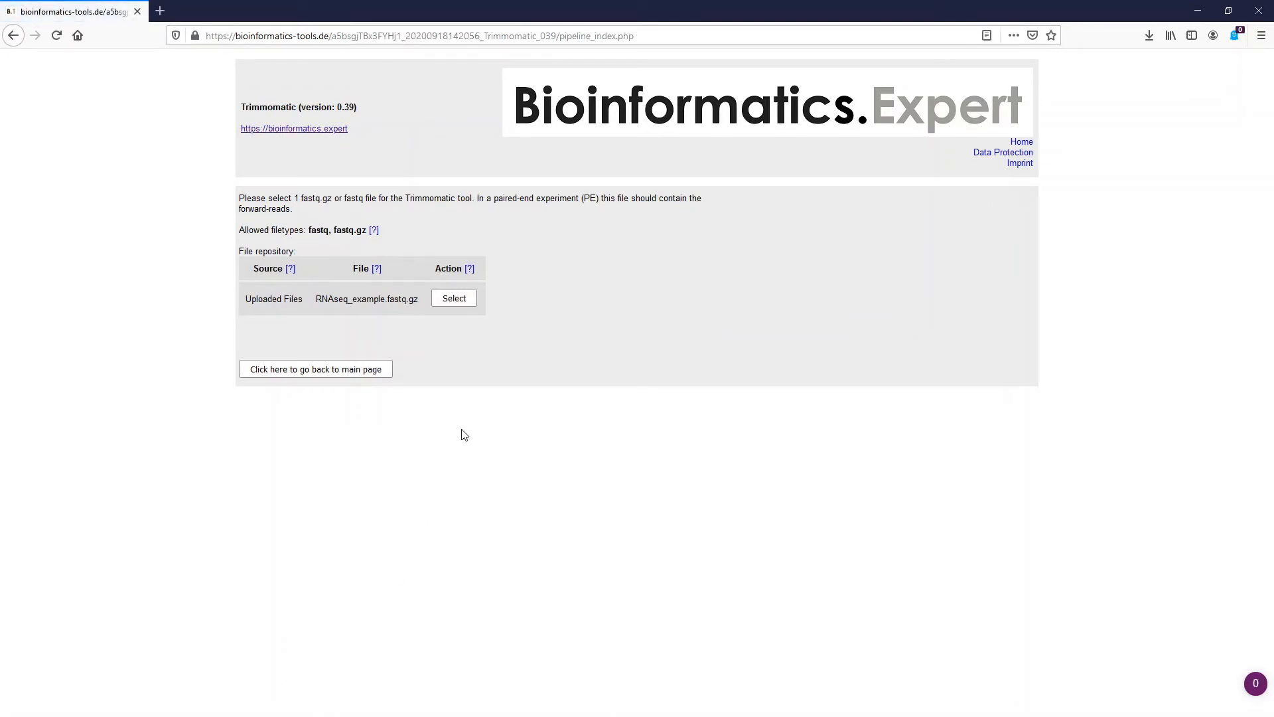
click(455, 298)
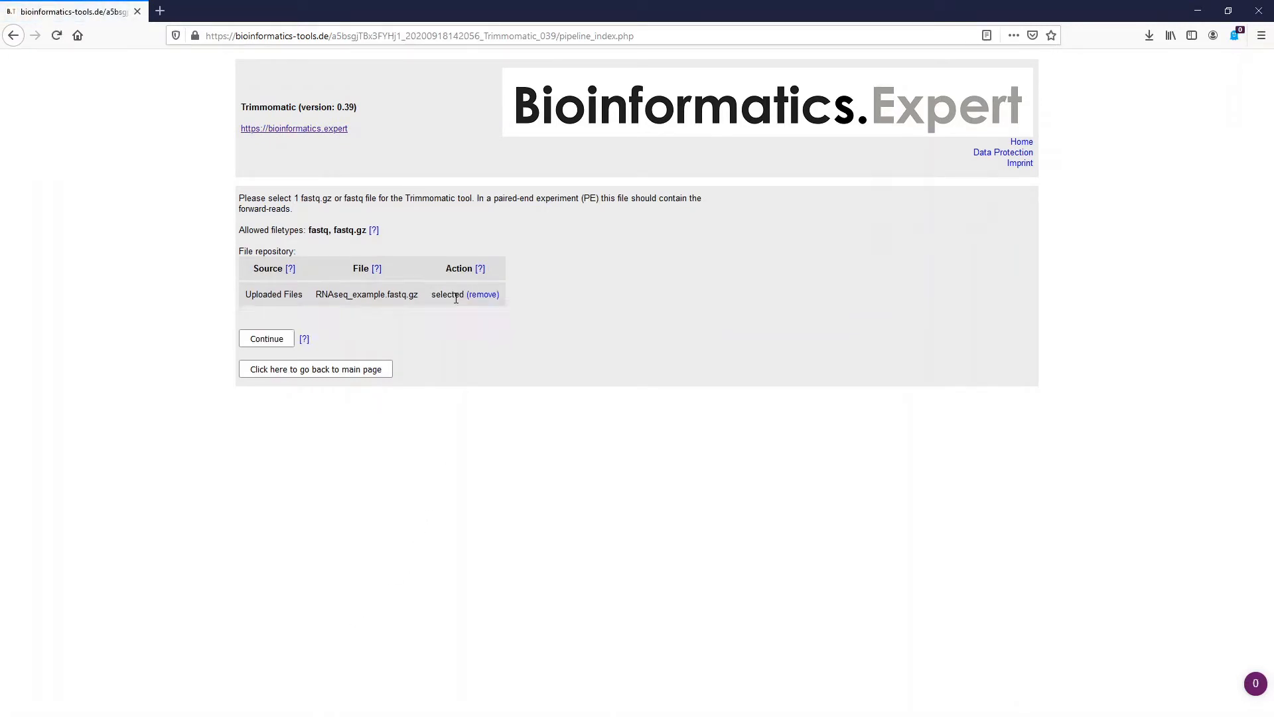
click(269, 340)
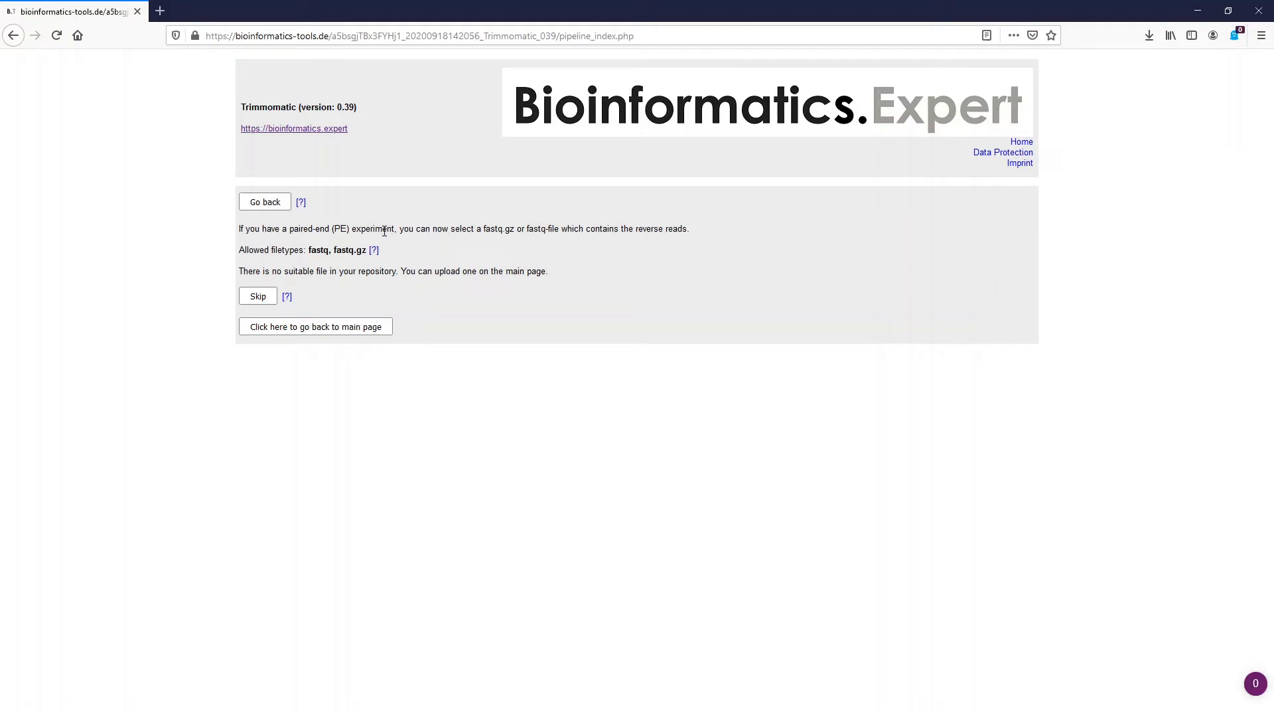
click(257, 297)
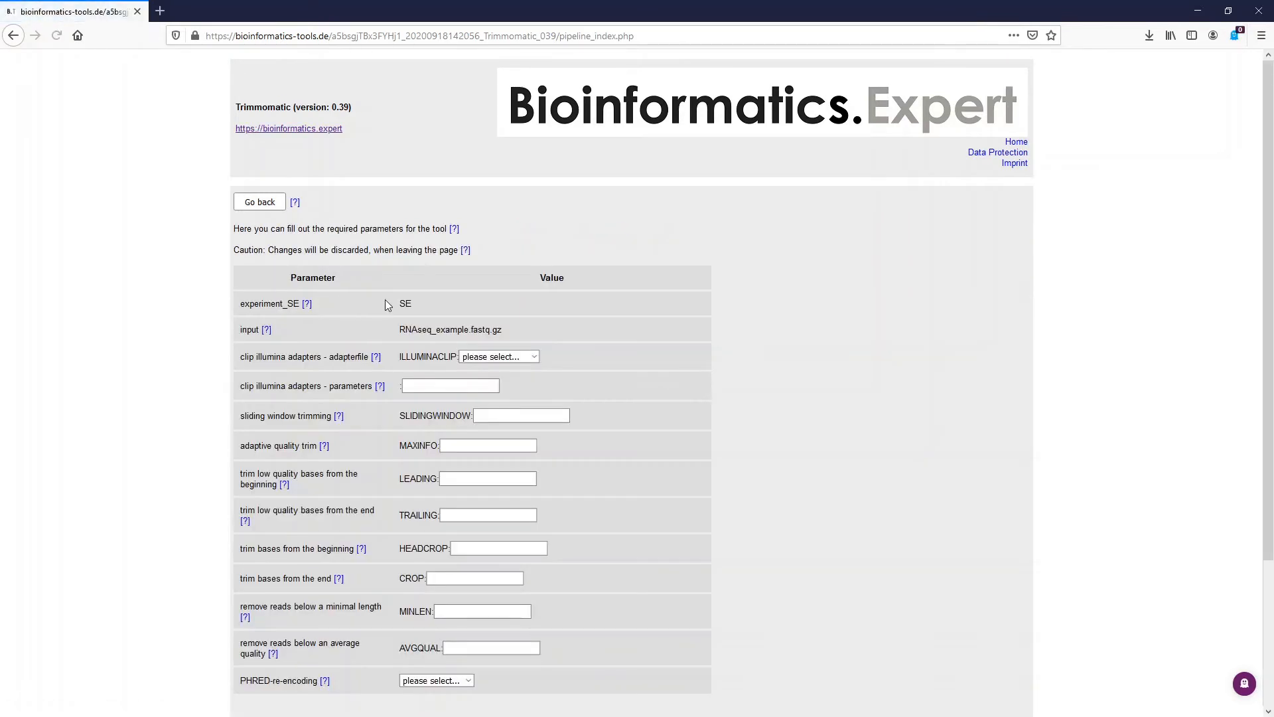
- Review the Trimmomatic parameters and the PHRED re-encoding options, leaving the re-encoding unselected
scroll(571, 325, down, 2)
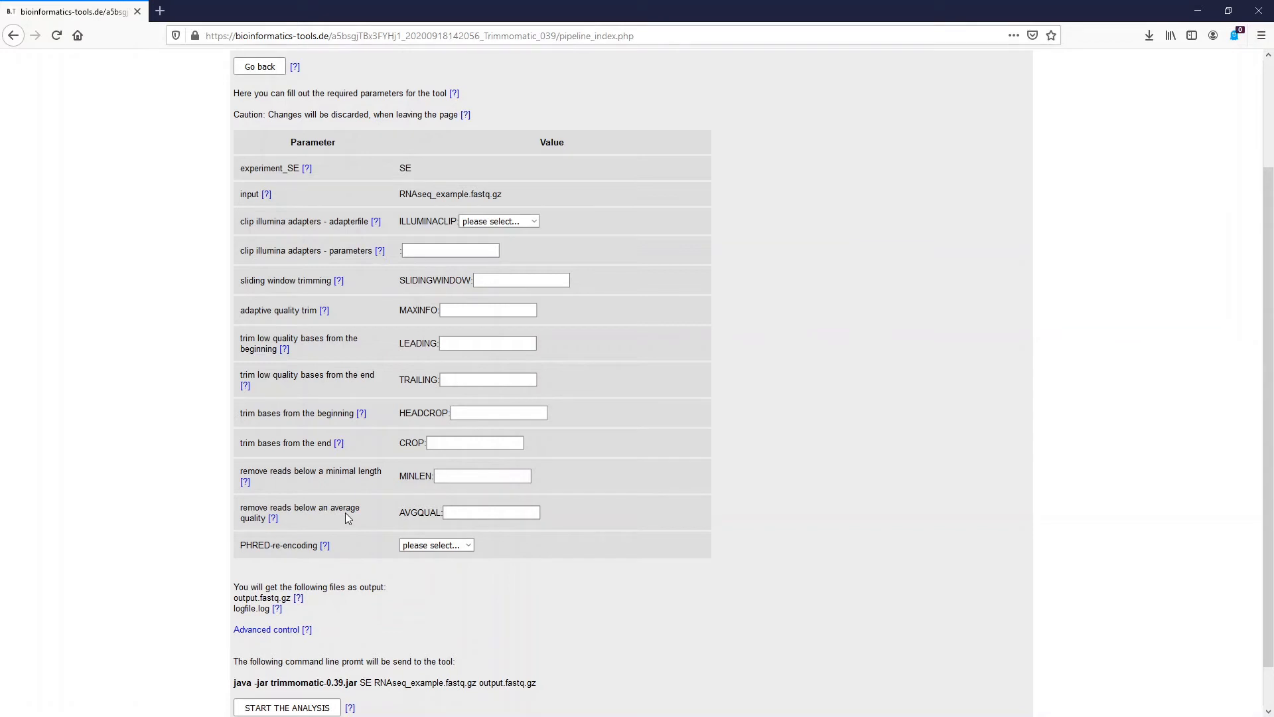
click(421, 547)
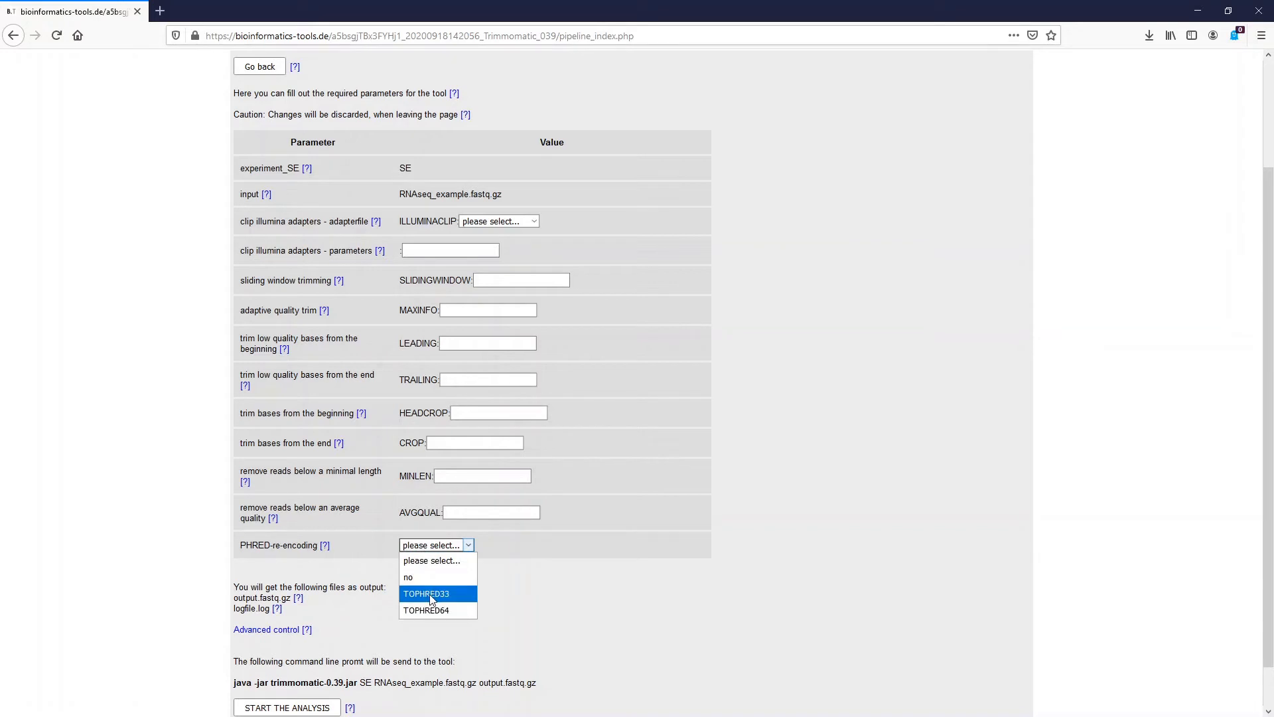
click(432, 563)
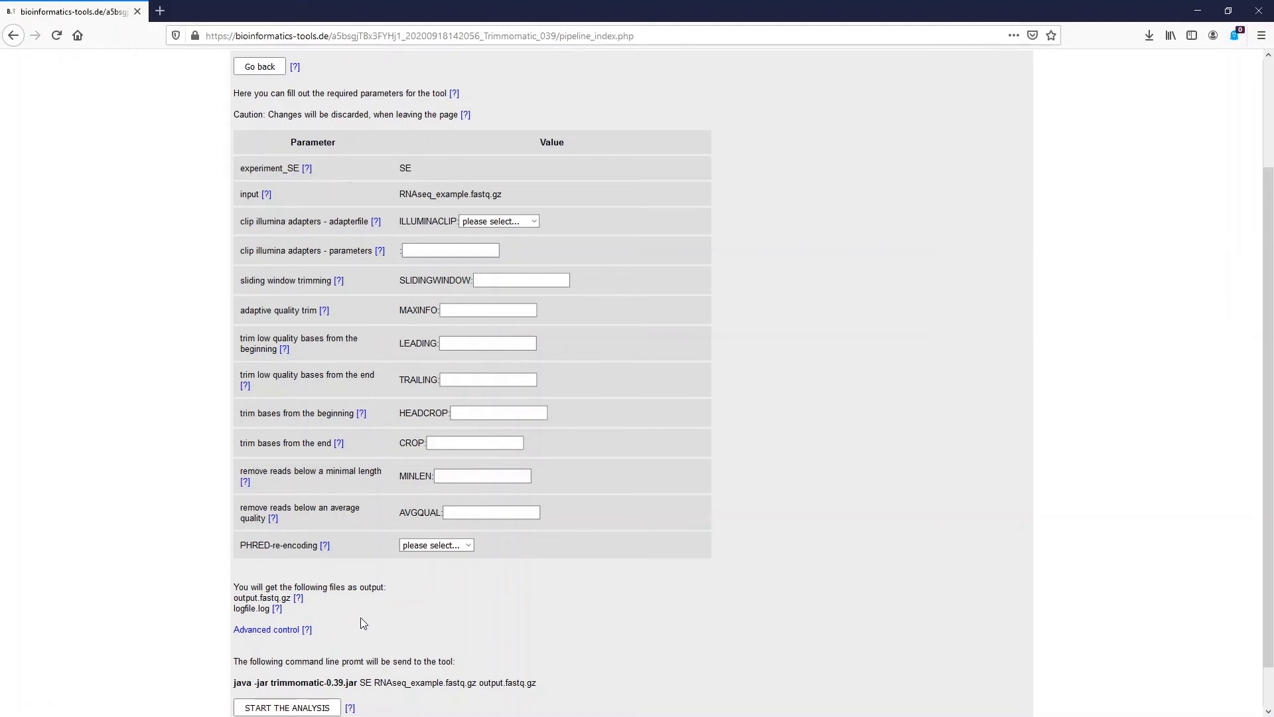
- Set HEADCROP to 12 to trim bases from the beginning of the reads, and start the Trimmomatic analysis
click(470, 414)
text(12)
scroll(429, 599, down, 1)
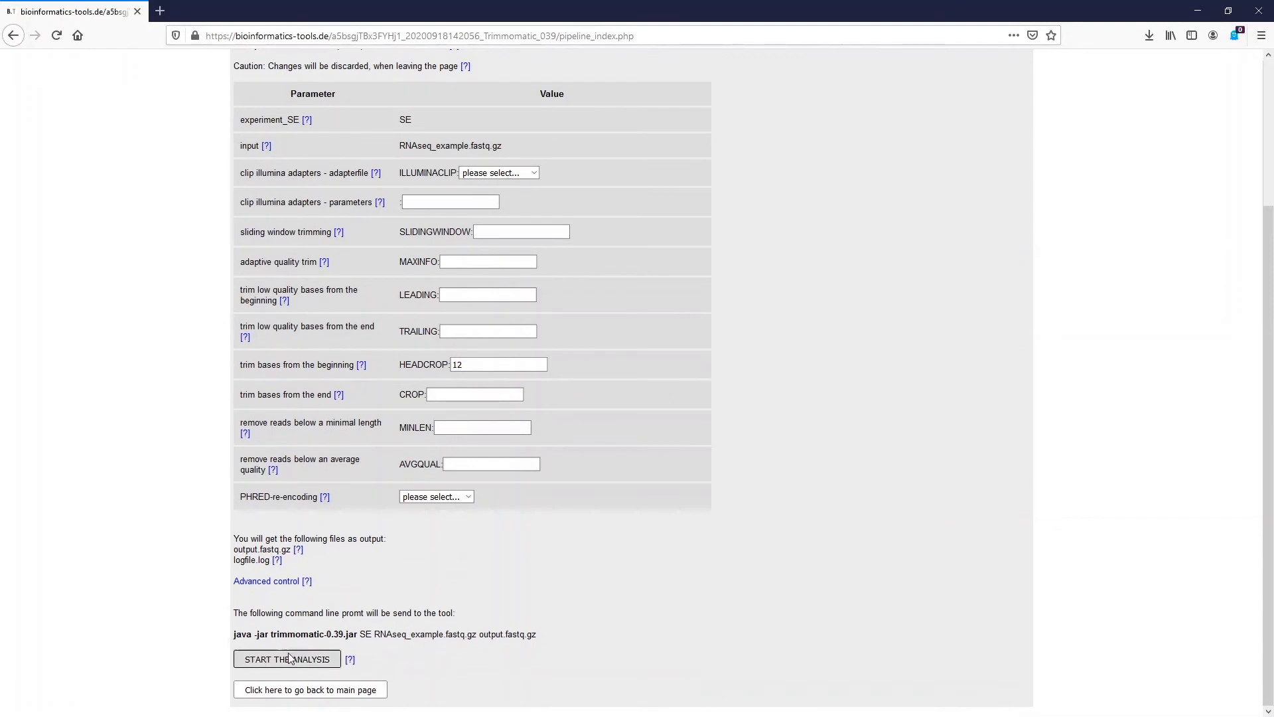
click(288, 660)
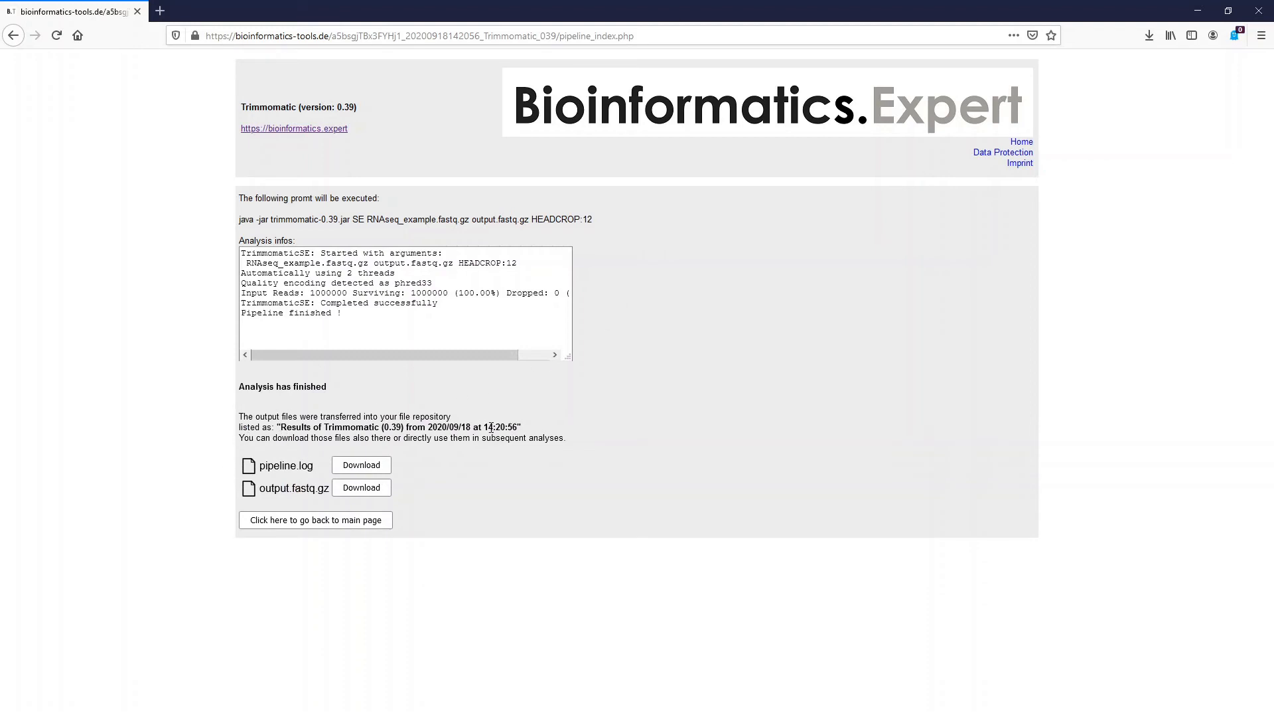
- Return to the main page and view the Trimmomatic output files in the data repository
click(281, 527)
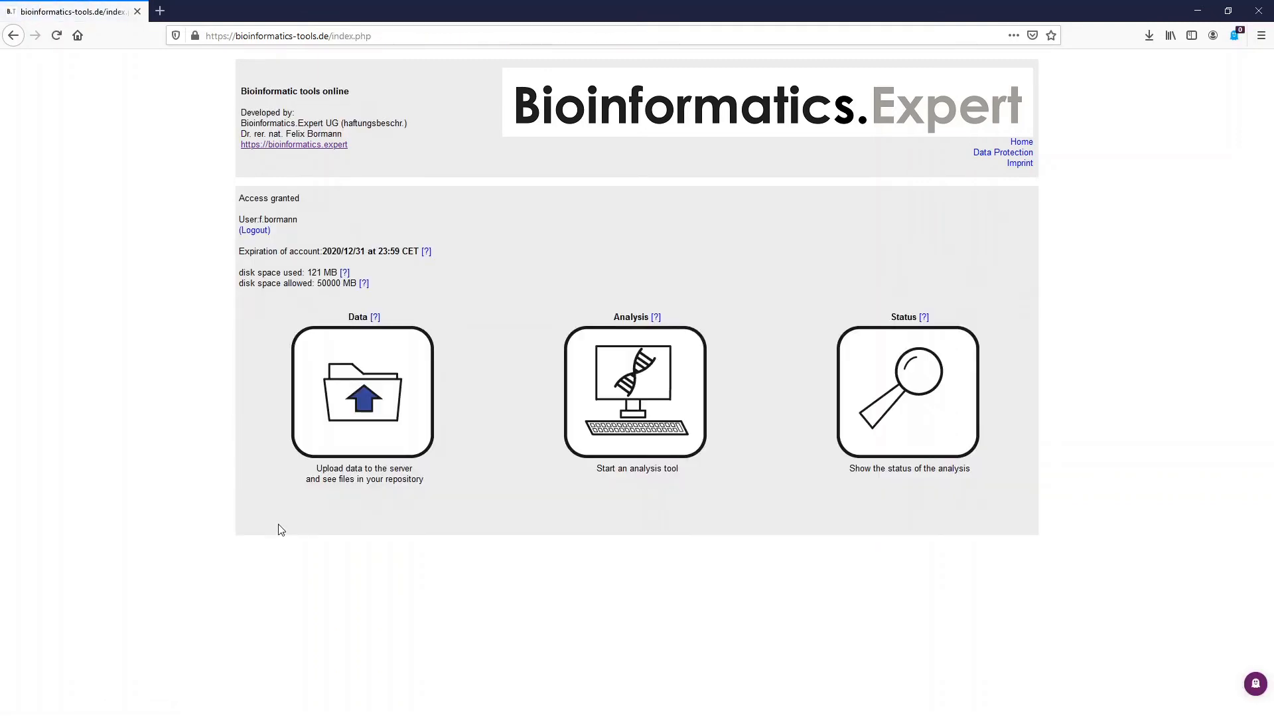
click(390, 440)
scroll(457, 512, down, 2)
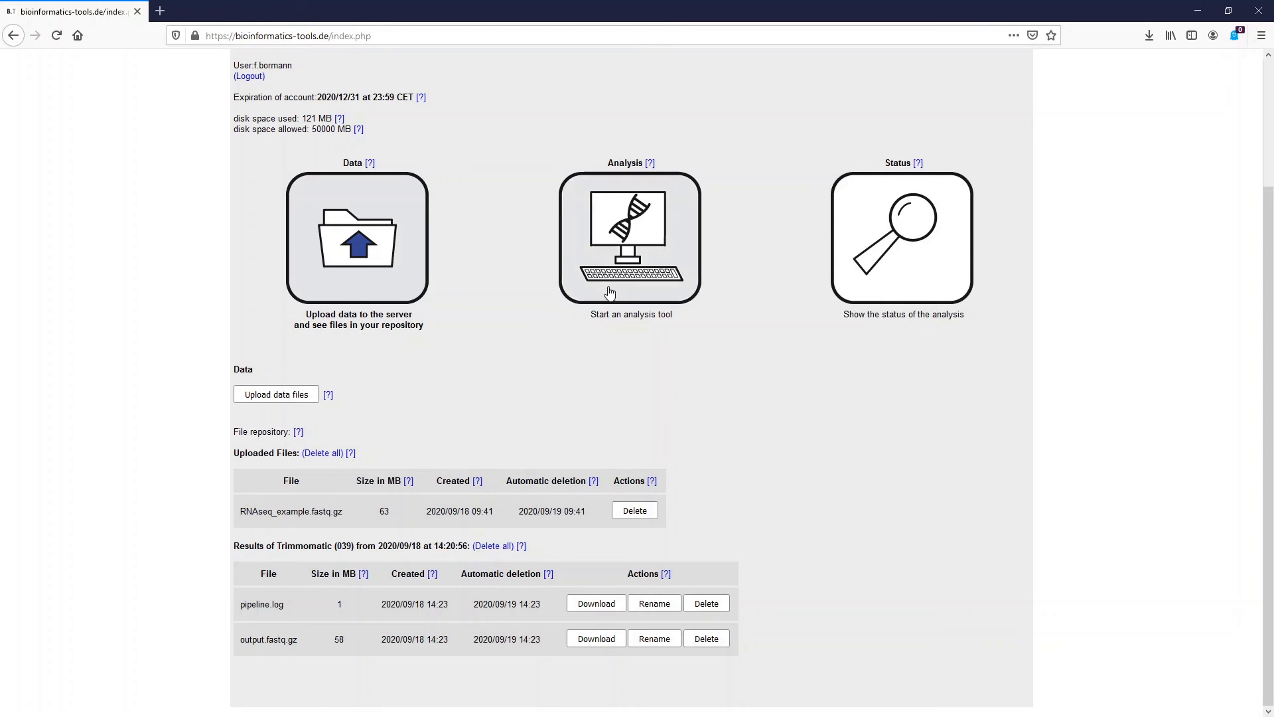
- Run a FastQC 0.11.9 analysis from the RNA-sequencing tools on the Trimmomatic result output.fastq.gz
click(610, 292)
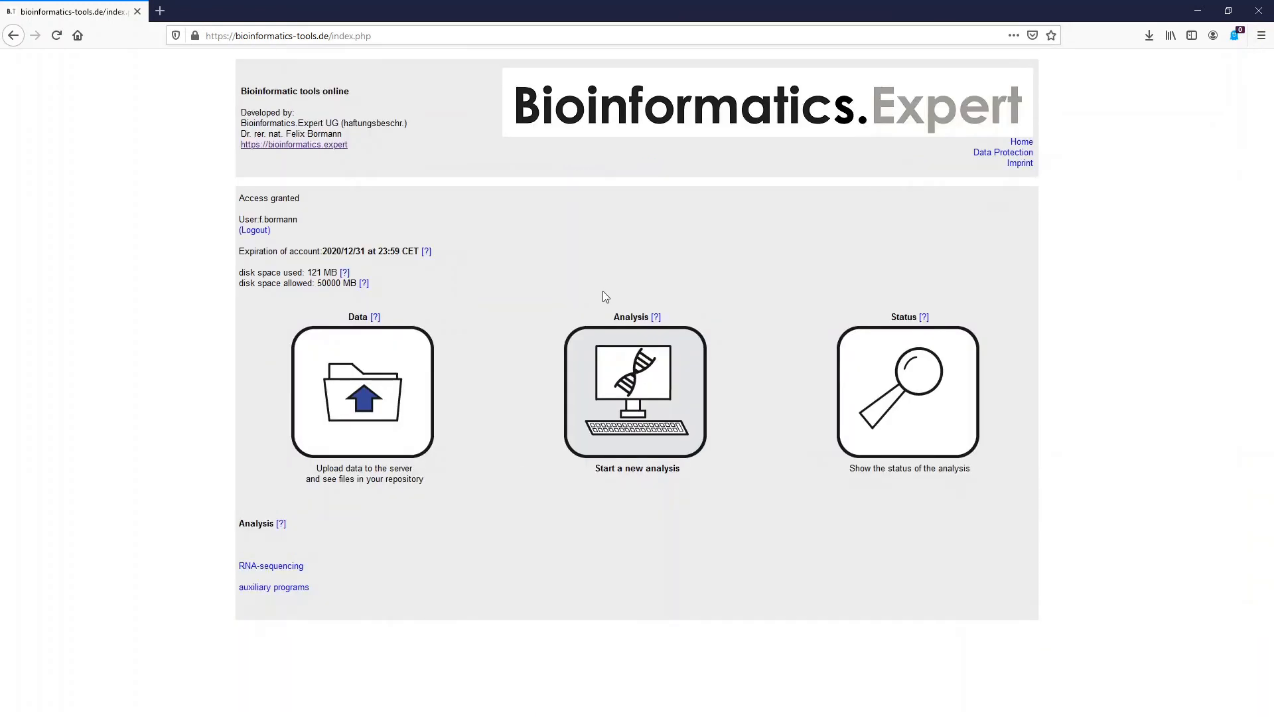
click(279, 568)
click(287, 642)
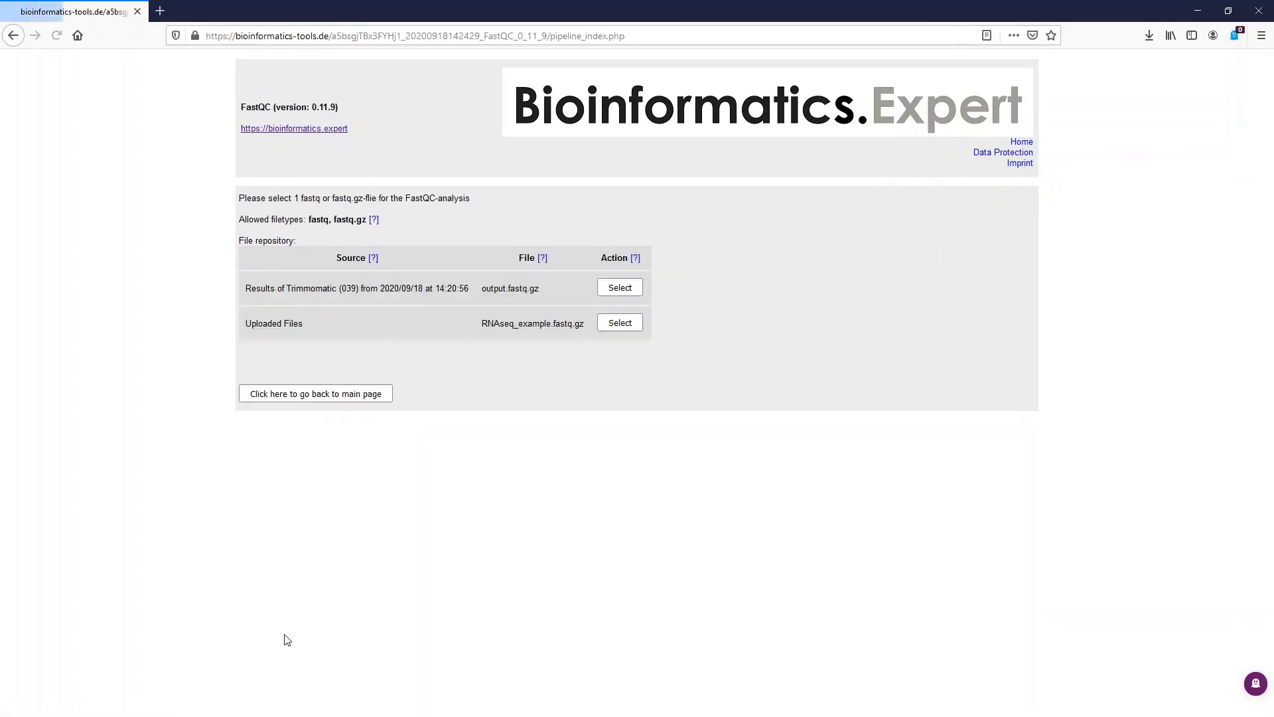
click(602, 289)
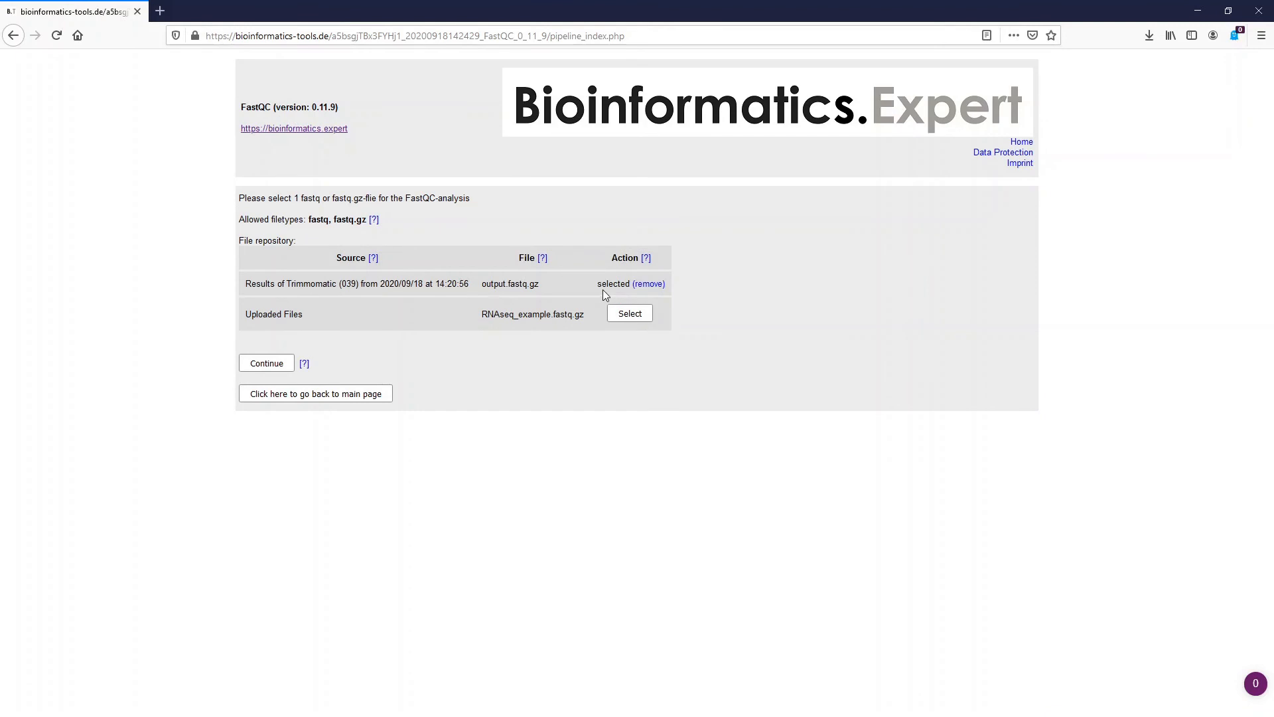
click(272, 371)
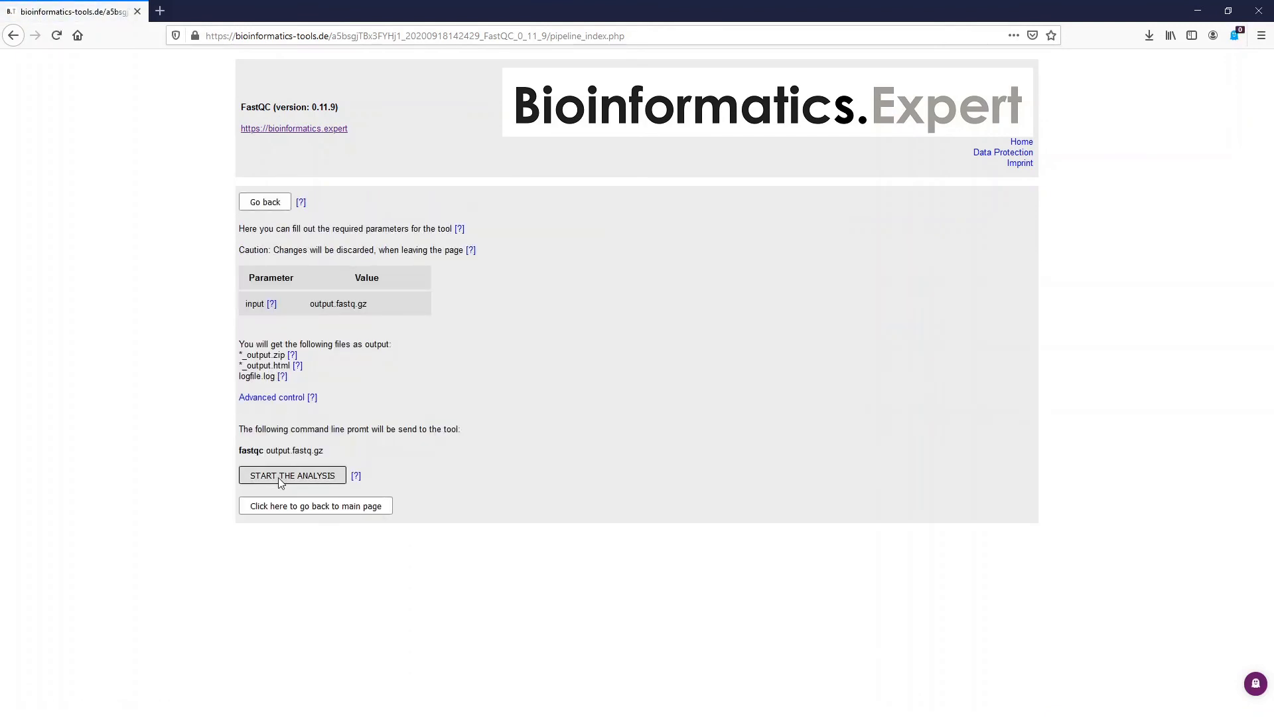
click(278, 477)
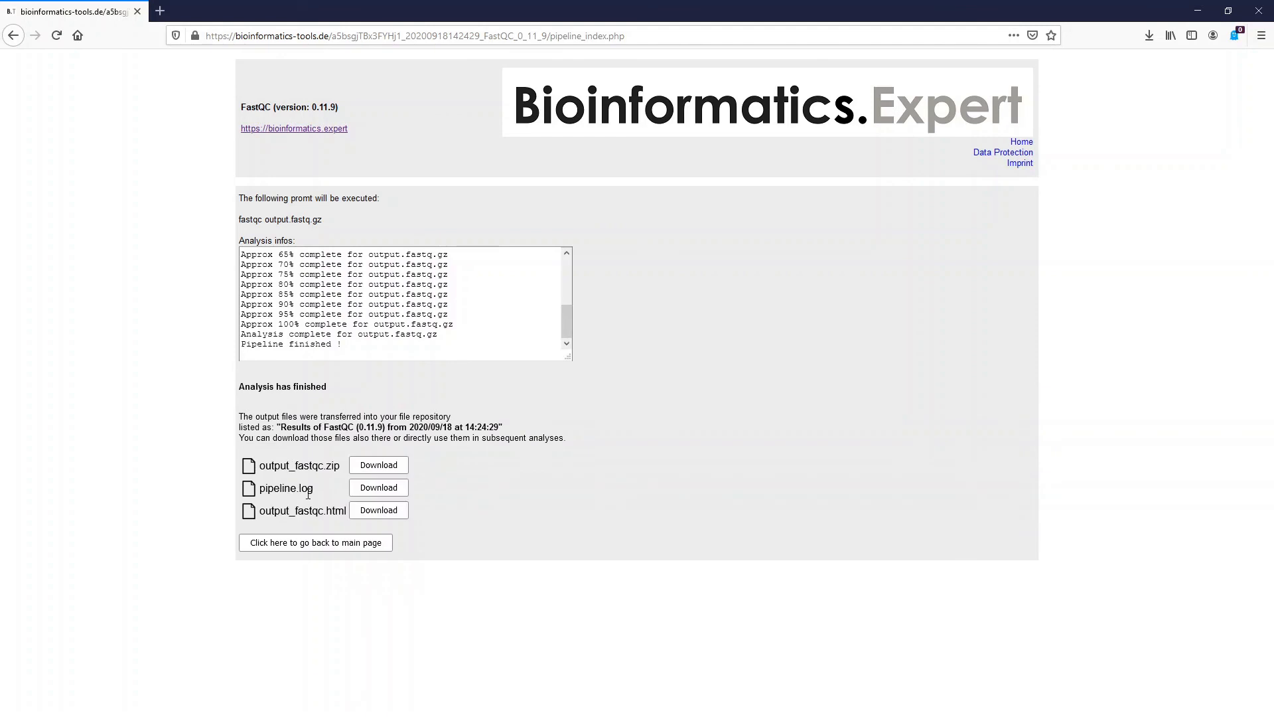
- Open the output_fastqc.html report with Firefox and examine its per base sequence content plot
click(375, 510)
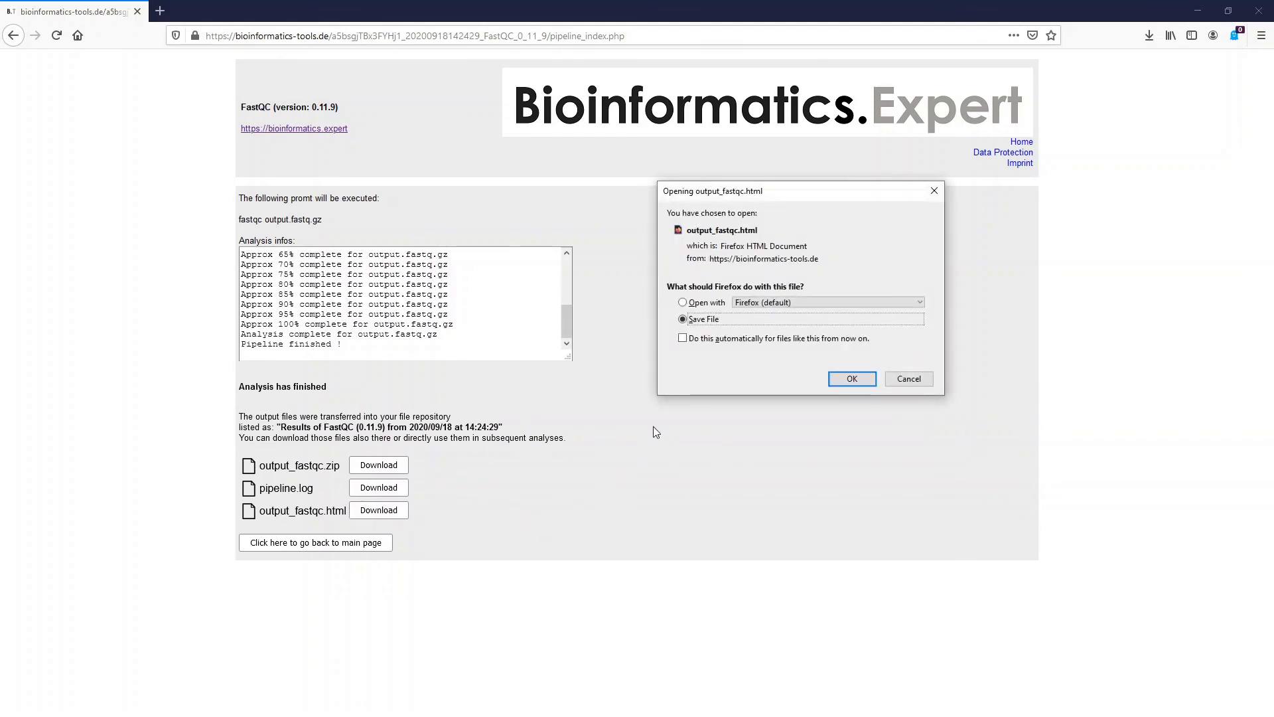
click(703, 303)
click(860, 384)
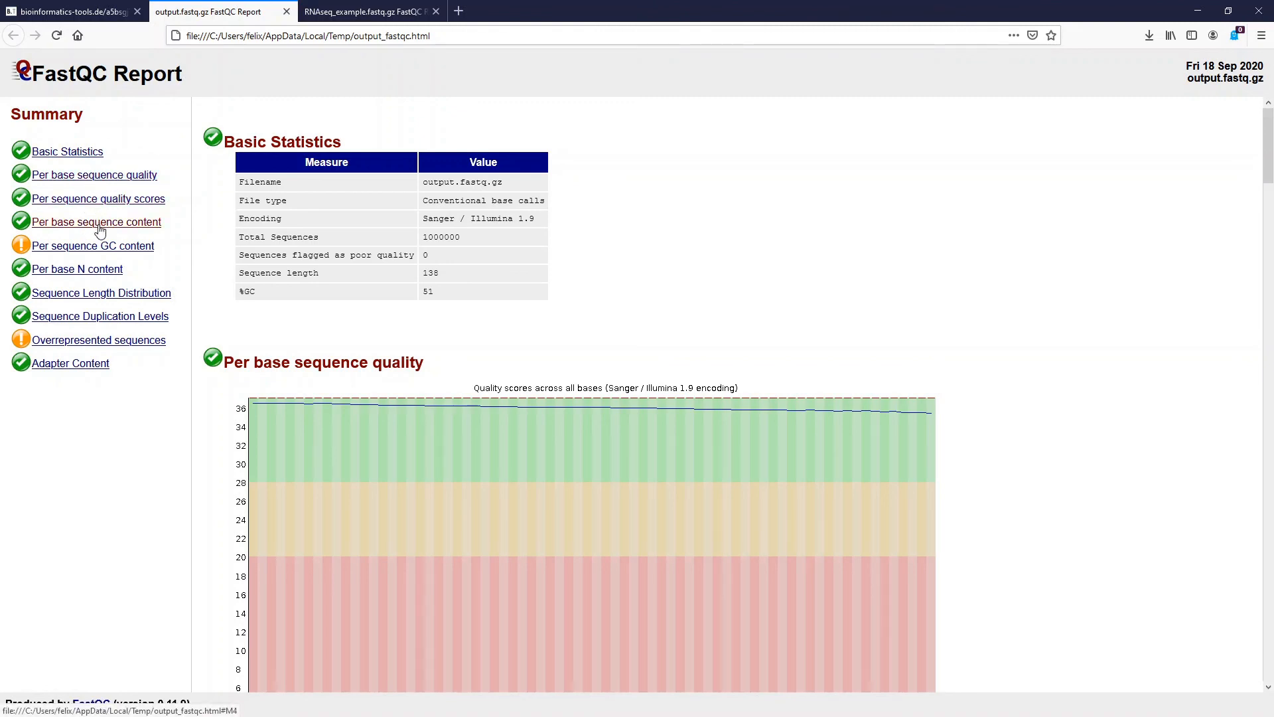
click(100, 229)
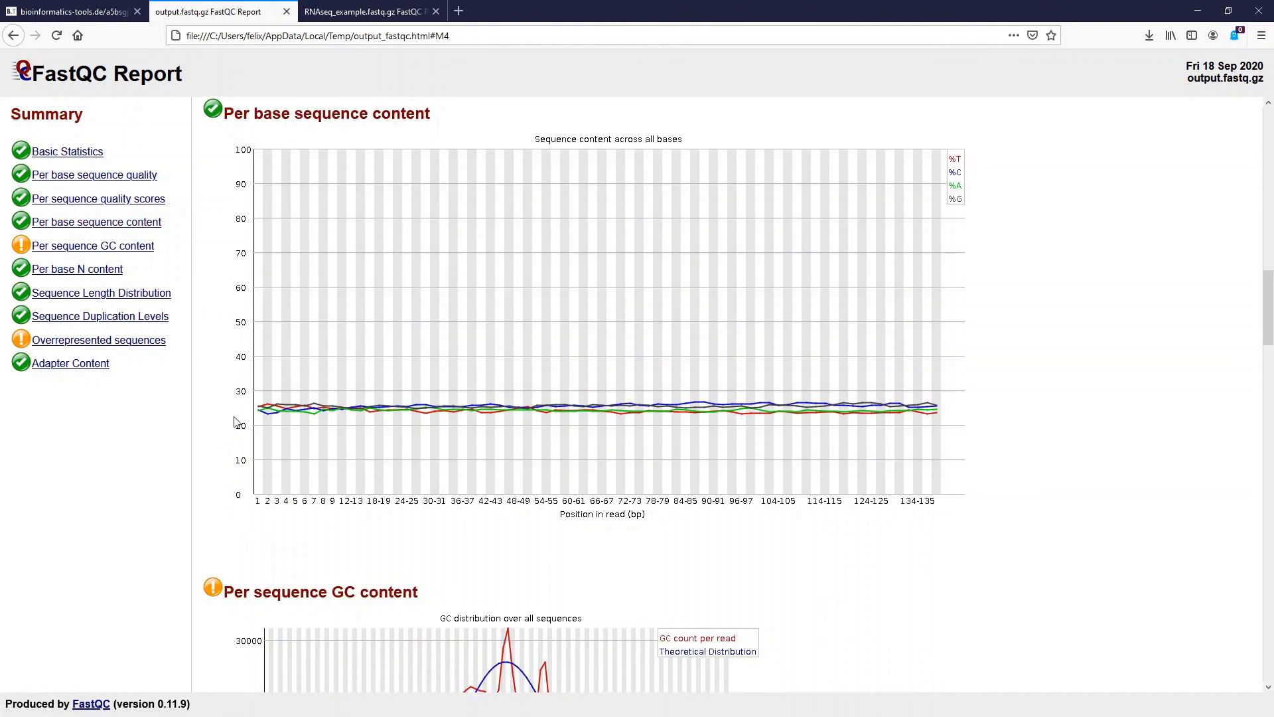